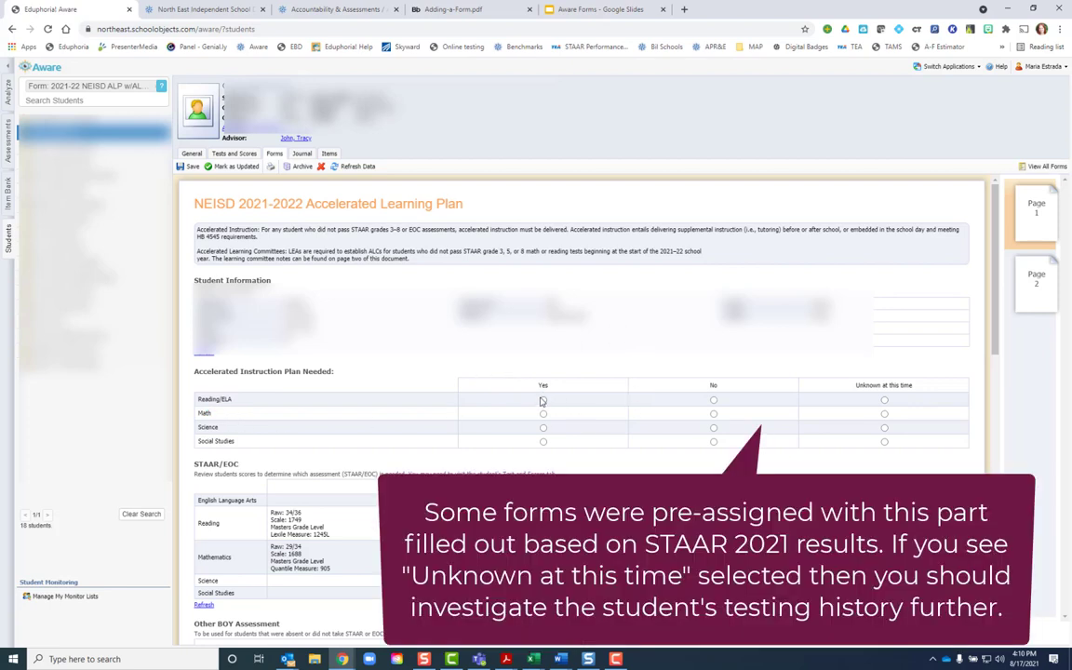
- Mark the accelerated instruction plan as No for Math and refresh the STAAR/EOC scores
{"action": "left_click", "coordinate": [713, 414]}
{"action": "scroll", "coordinate": [777, 443], "scroll_direction": "down", "scroll_amount": 3}
{"action": "left_click", "coordinate": [205, 438]}
- Show where to enter results in the Other BOY Assessment section
{"action": "scroll", "coordinate": [293, 419], "scroll_direction": "down", "scroll_amount": 1}
{"action": "left_click", "coordinate": [288, 421]}
{"action": "key", "text": "alt+p"}
- Pick the start date and end date of accelerated instruction for Reading
{"action": "scroll", "coordinate": [273, 307], "scroll_direction": "down", "scroll_amount": 4}
{"action": "left_click", "coordinate": [277, 245]}
{"action": "left_click", "coordinate": [277, 246]}
{"action": "left_click", "coordinate": [294, 295]}
{"action": "left_click", "coordinate": [575, 244]}
{"action": "left_click", "coordinate": [655, 262]}
{"action": "left_click", "coordinate": [654, 263]}
{"action": "left_click", "coordinate": [655, 263]}
{"action": "left_click", "coordinate": [654, 262]}
{"action": "left_click", "coordinate": [655, 260]}
{"action": "left_click", "coordinate": [655, 260]}
{"action": "left_click", "coordinate": [655, 260]}
{"action": "left_click", "coordinate": [655, 260]}
{"action": "left_click", "coordinate": [655, 260]}
{"action": "left_click", "coordinate": [644, 310]}
- Enter "This is where you type." in the Content Area, Concepts, and Skills Information notes
{"action": "scroll", "coordinate": [307, 316], "scroll_direction": "down", "scroll_amount": 2}
{"action": "left_click", "coordinate": [225, 329]}
{"action": "type", "text": "This is where you type."}
- Set Reading/ELA instruction to supplemental during the school day, before school and after school, and mark Math as Not Required
{"action": "left_click", "coordinate": [516, 393]}
{"action": "left_click", "coordinate": [616, 393]}
{"action": "left_click", "coordinate": [718, 393]}
{"action": "left_click", "coordinate": [918, 407]}
- Show the notes fields for support frequency and duration and for progress made and supporting evidence
{"action": "scroll", "coordinate": [347, 422], "scroll_direction": "down", "scroll_amount": 1}
{"action": "left_click", "coordinate": [235, 431]}
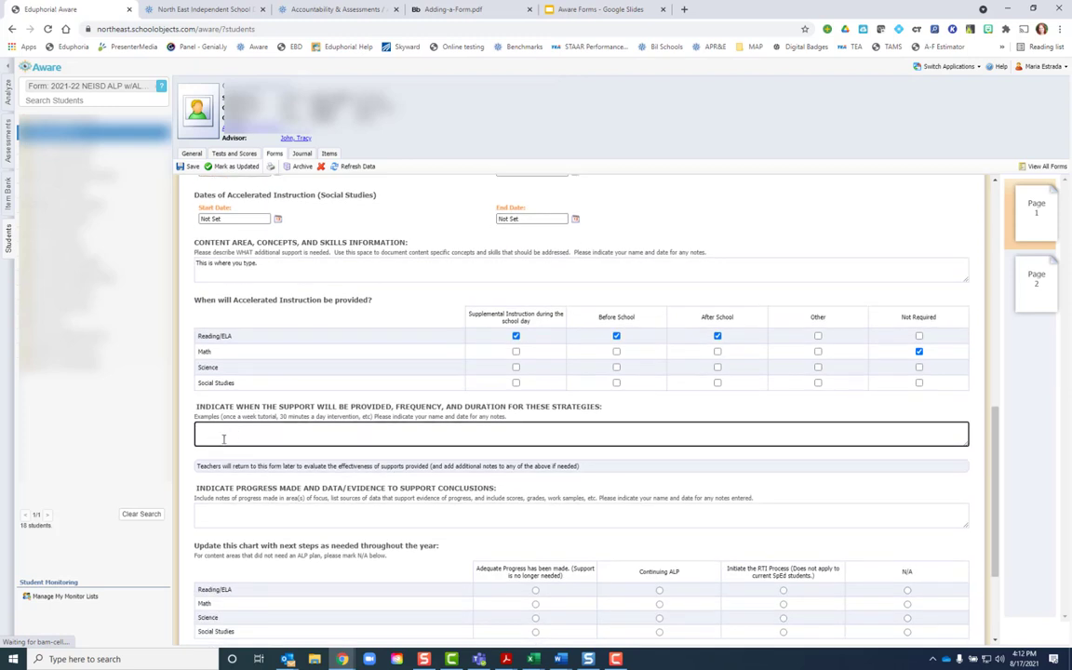
{"action": "scroll", "coordinate": [233, 391], "scroll_direction": "down", "scroll_amount": 4}
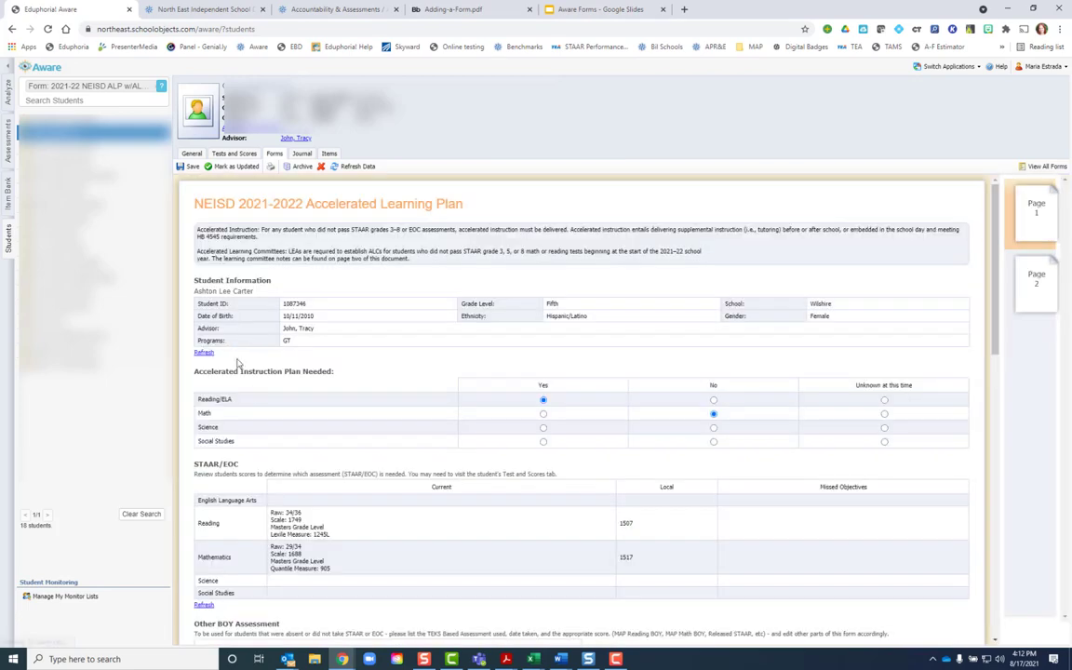
{"action": "scroll", "coordinate": [295, 418], "scroll_direction": "down", "scroll_amount": 10}
{"action": "scroll", "coordinate": [303, 435], "scroll_direction": "down", "scroll_amount": 3}
{"action": "left_click", "coordinate": [237, 400]}
{"action": "scroll", "coordinate": [223, 391], "scroll_direction": "down", "scroll_amount": 1}
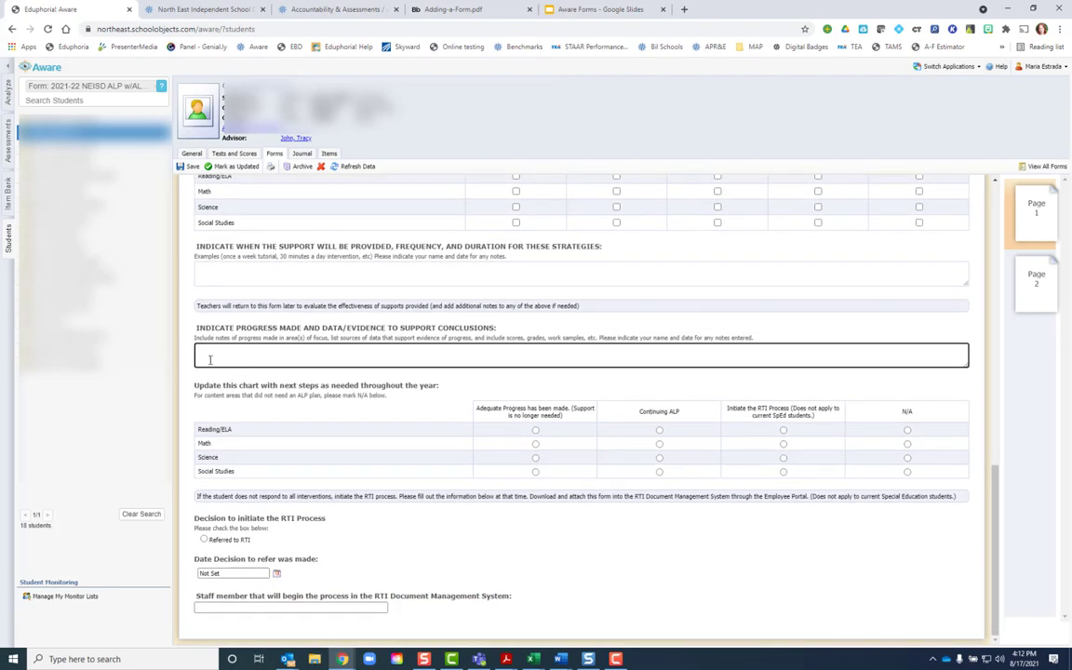
- Set the Reading/ELA next step to Continuing ALP and select Referred to RTI
{"action": "left_click", "coordinate": [535, 430]}
{"action": "left_click", "coordinate": [658, 430]}
{"action": "left_click", "coordinate": [205, 540]}
- Look at the referral decision's date picker and enter the name of the staff member who will begin the RTI process
{"action": "left_click", "coordinate": [277, 574]}
{"action": "left_click", "coordinate": [442, 498]}
{"action": "left_click", "coordinate": [270, 609]}
{"action": "type", "text": "Estrada, mar"}
{"action": "left_click", "coordinate": [274, 619]}
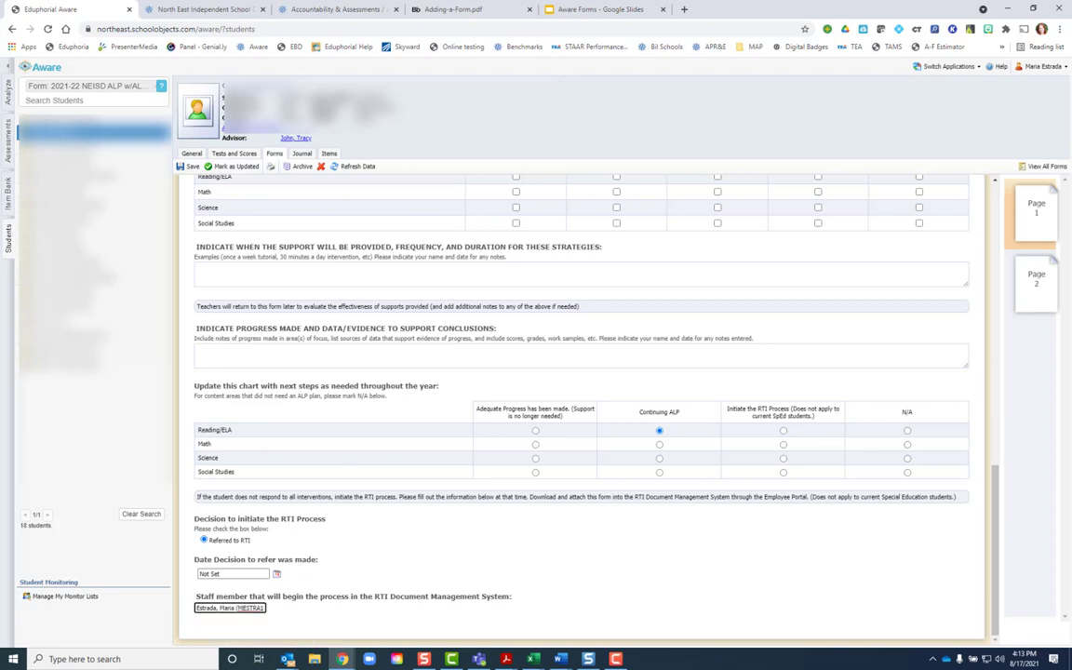
{"action": "key", "text": "alt+Tab"}
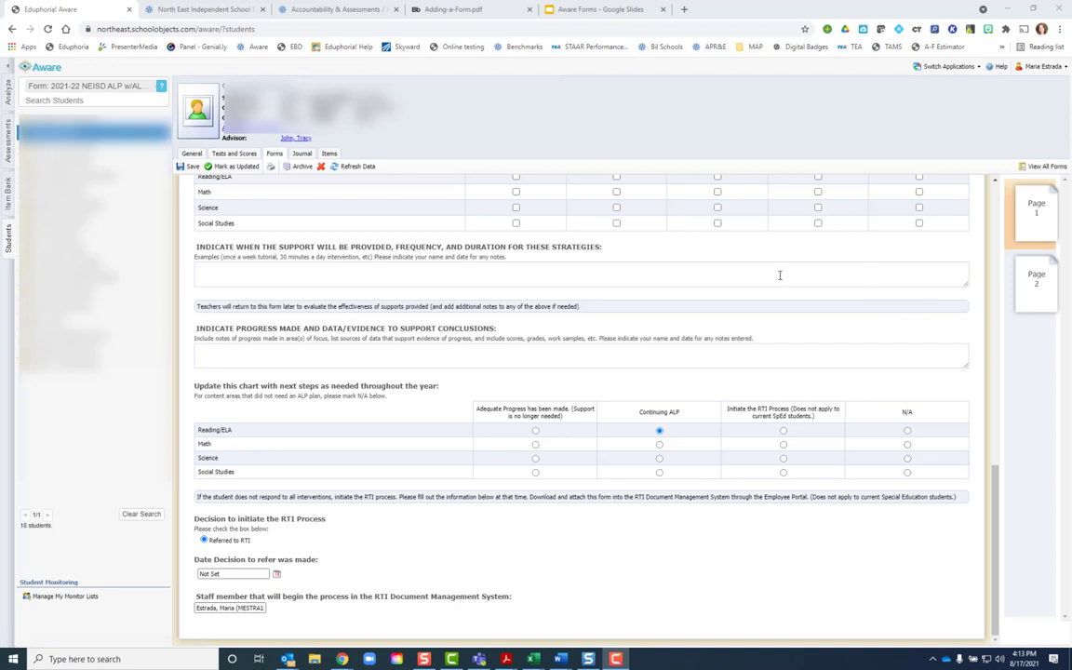
- Open the Accelerated Learning Committee meeting notes page and look at the Date of Notice and Date of Meeting pickers
{"action": "left_click", "coordinate": [1033, 279]}
{"action": "left_click", "coordinate": [276, 324]}
{"action": "left_click", "coordinate": [231, 313]}
{"action": "left_click", "coordinate": [277, 361]}
{"action": "left_click", "coordinate": [373, 304]}
- Mark the meeting attendees' statuses, including the previous Math teacher as Not Present and the parent/guardian as Attending via Zoom or Call
{"action": "scroll", "coordinate": [651, 363], "scroll_direction": "down", "scroll_amount": 2}
{"action": "left_click", "coordinate": [535, 310]}
{"action": "left_click", "coordinate": [659, 323]}
{"action": "left_click", "coordinate": [783, 336]}
{"action": "left_click", "coordinate": [910, 351]}
- Go through the Feedback and/or Questions Addressed field and the principal and teacher name fields on the meeting notes page
{"action": "scroll", "coordinate": [296, 406], "scroll_direction": "down", "scroll_amount": 1}
{"action": "left_click", "coordinate": [205, 395]}
{"action": "scroll", "coordinate": [222, 393], "scroll_direction": "down", "scroll_amount": 2}
{"action": "left_click", "coordinate": [226, 354]}
{"action": "left_click", "coordinate": [236, 387]}
{"action": "left_click", "coordinate": [241, 419]}
{"action": "left_click", "coordinate": [245, 452]}
{"action": "left_click", "coordinate": [250, 483]}
- Save the student's Accelerated Learning Plan form
{"action": "scroll", "coordinate": [219, 275], "scroll_direction": "down", "scroll_amount": 1}
{"action": "left_click", "coordinate": [189, 169]}
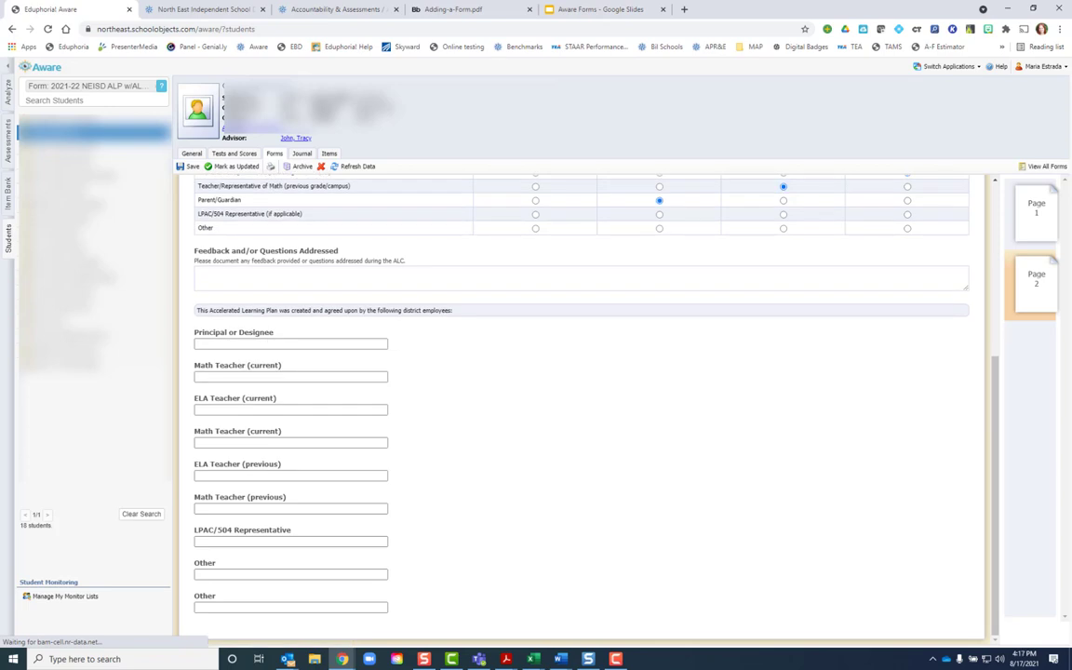
- Look over the meeting notes page and return to the list of all the student's forms
{"action": "scroll", "coordinate": [582, 400], "scroll_direction": "up", "scroll_amount": 3}
{"action": "left_click_drag", "start_coordinate": [996, 288], "coordinate": [981, 521]}
{"action": "left_click_drag", "start_coordinate": [979, 438], "coordinate": [986, 260]}
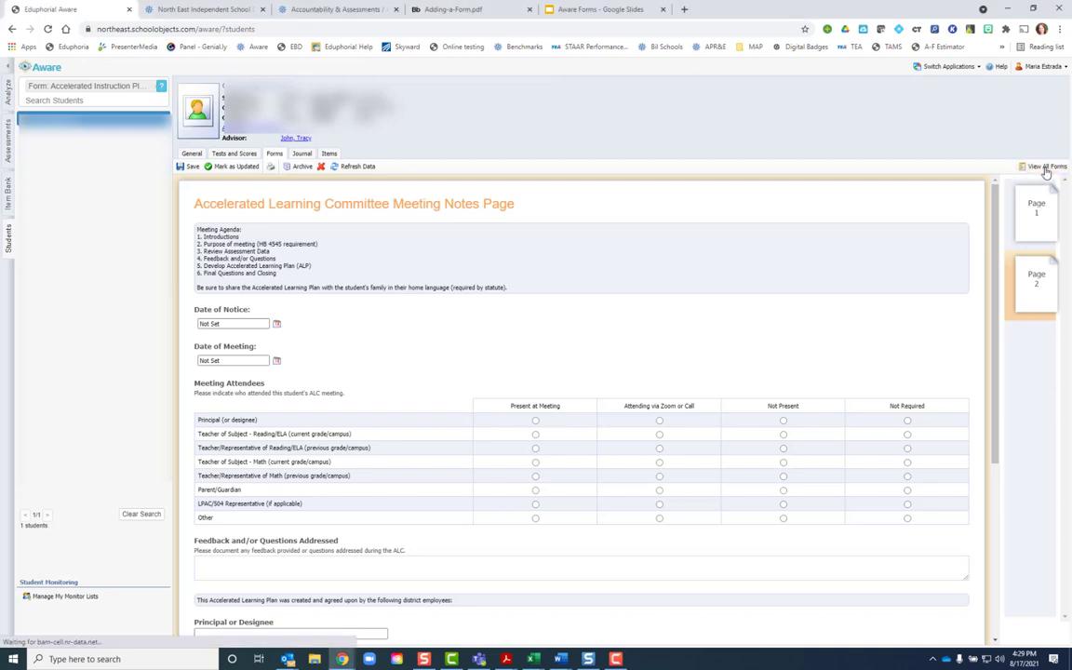
{"action": "left_click", "coordinate": [1046, 167]}
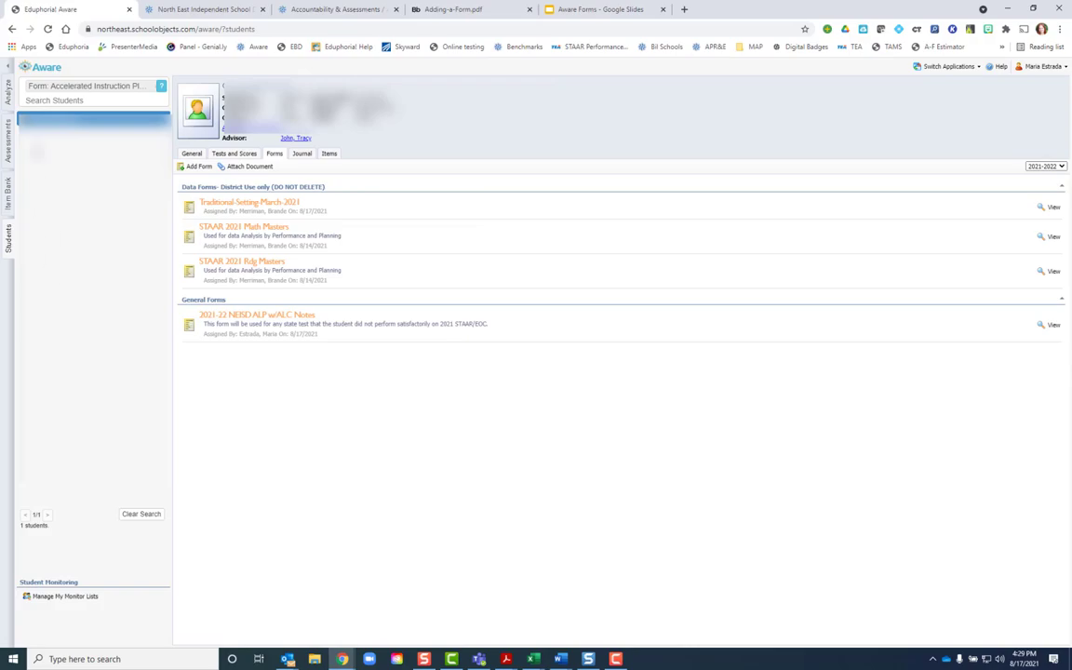